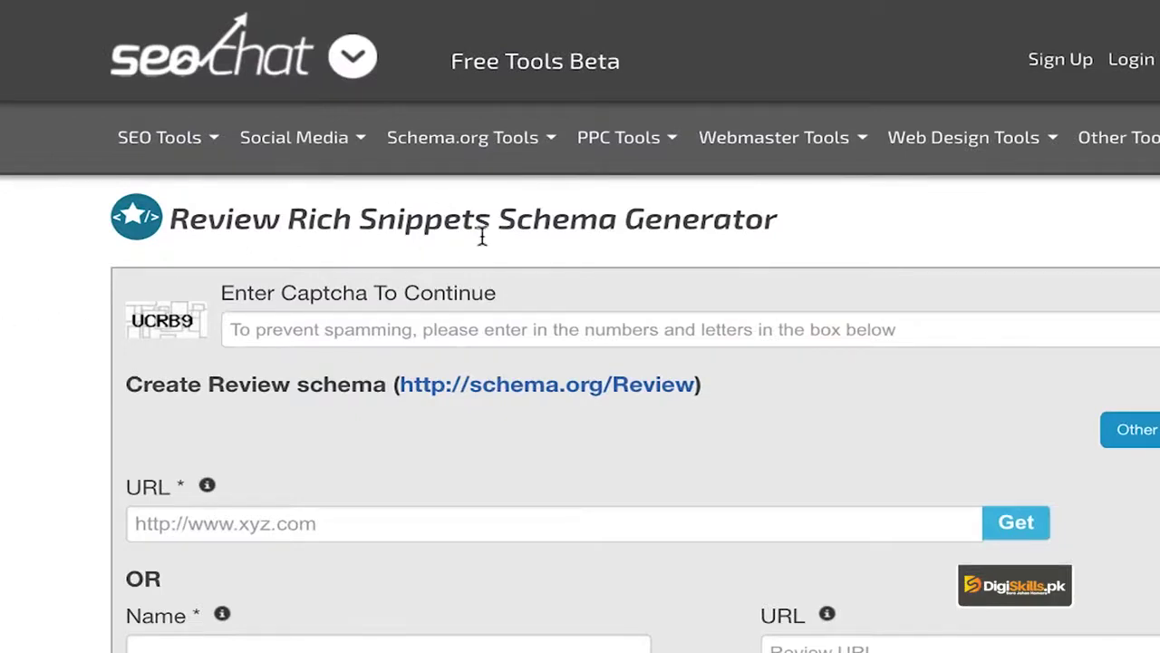
- Open the Review Rich Snippets Schema Generator and name the review 'Product 1 Review'
{"action": "left_click", "coordinate": [489, 138]}
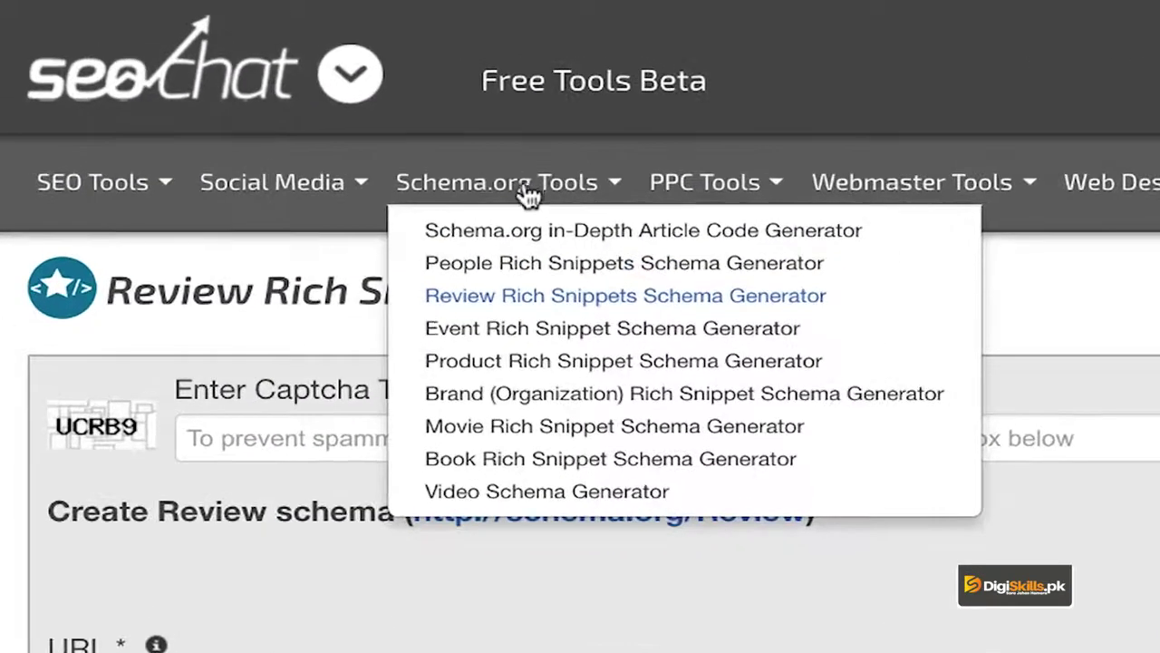
{"action": "left_click", "coordinate": [529, 307]}
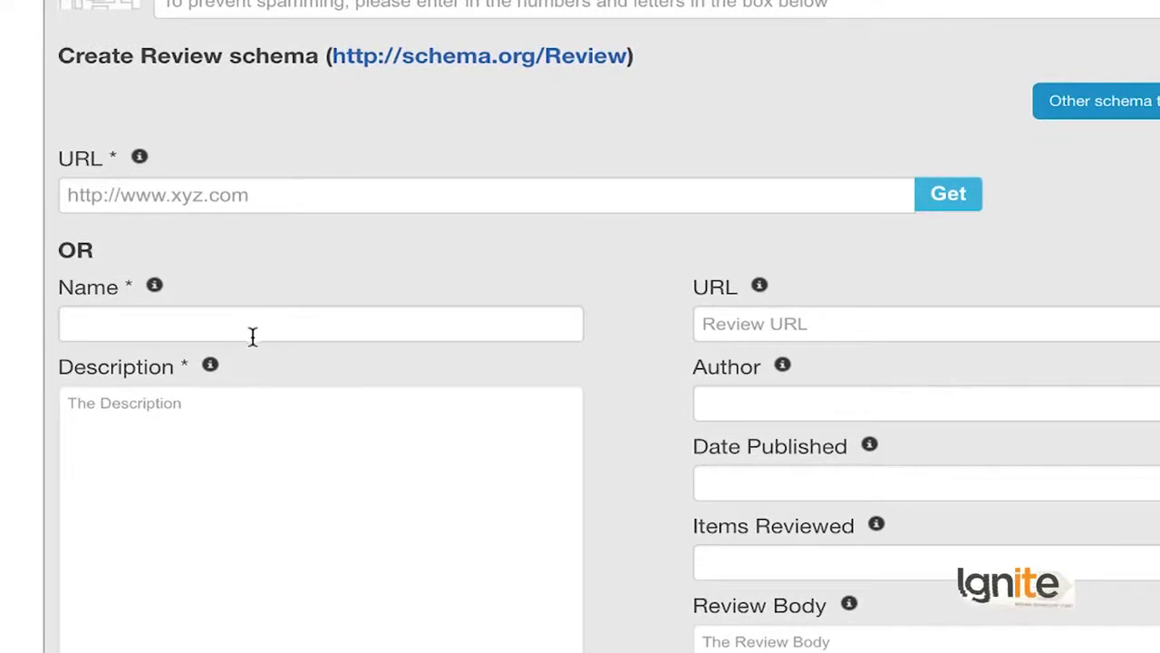
{"action": "left_click", "coordinate": [254, 327]}
{"action": "type", "text": "Product 1"}
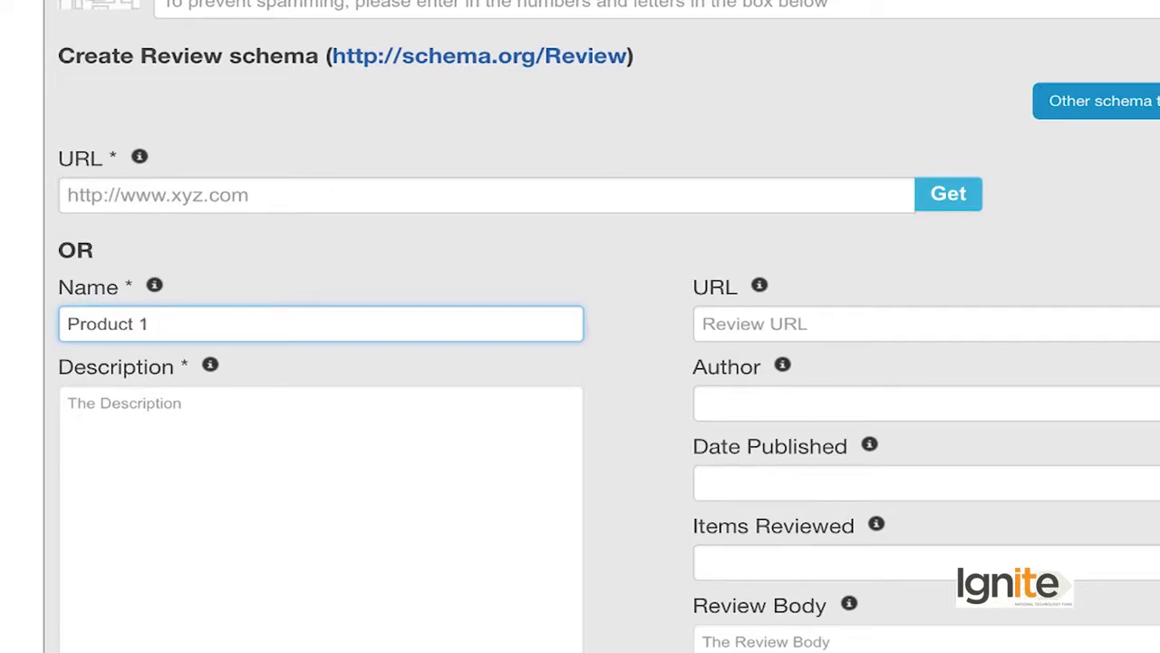
{"action": "type", "text": " Re"}
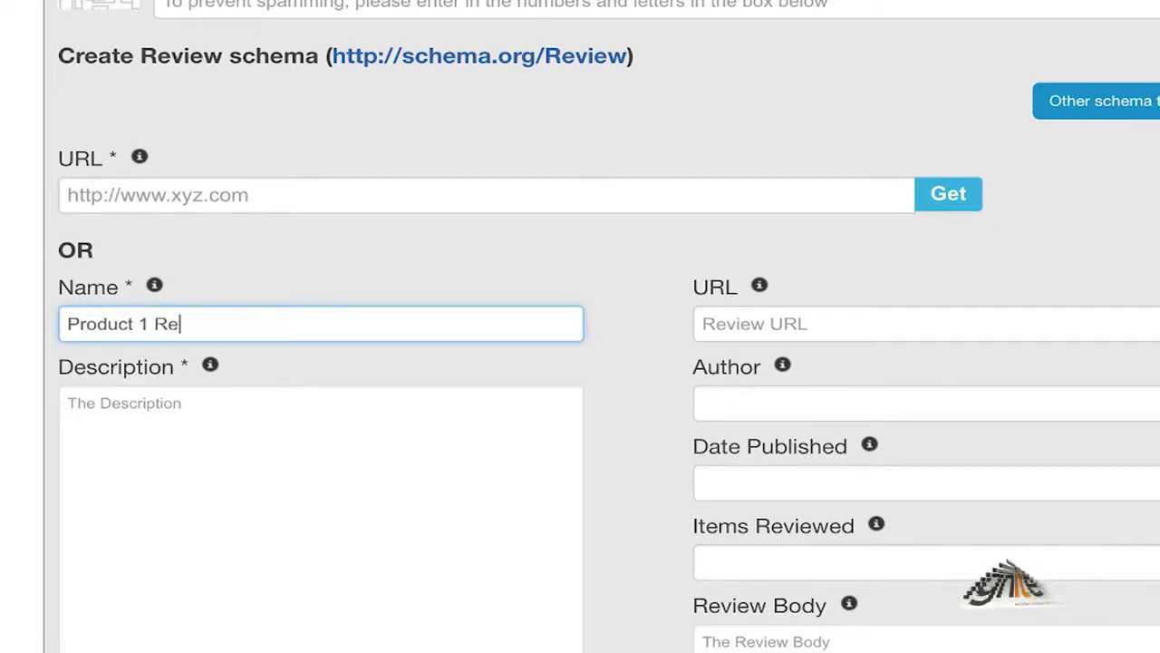
{"action": "type", "text": "vie"}
{"action": "key", "text": "BackSpace"}
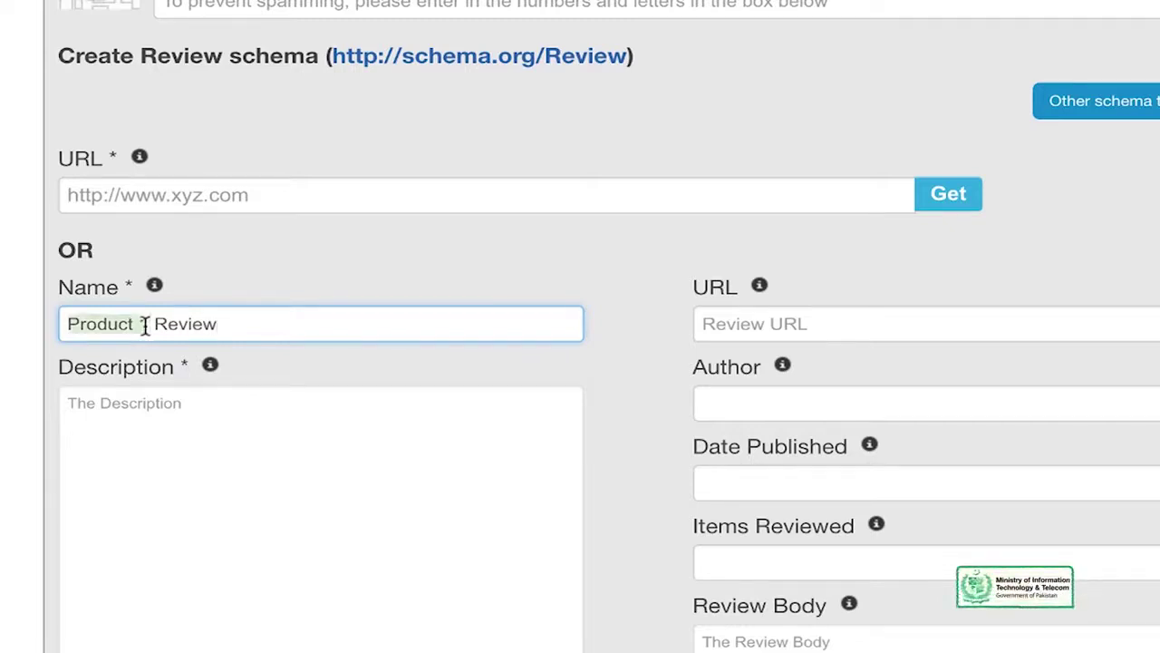
{"action": "left_click", "coordinate": [243, 445]}
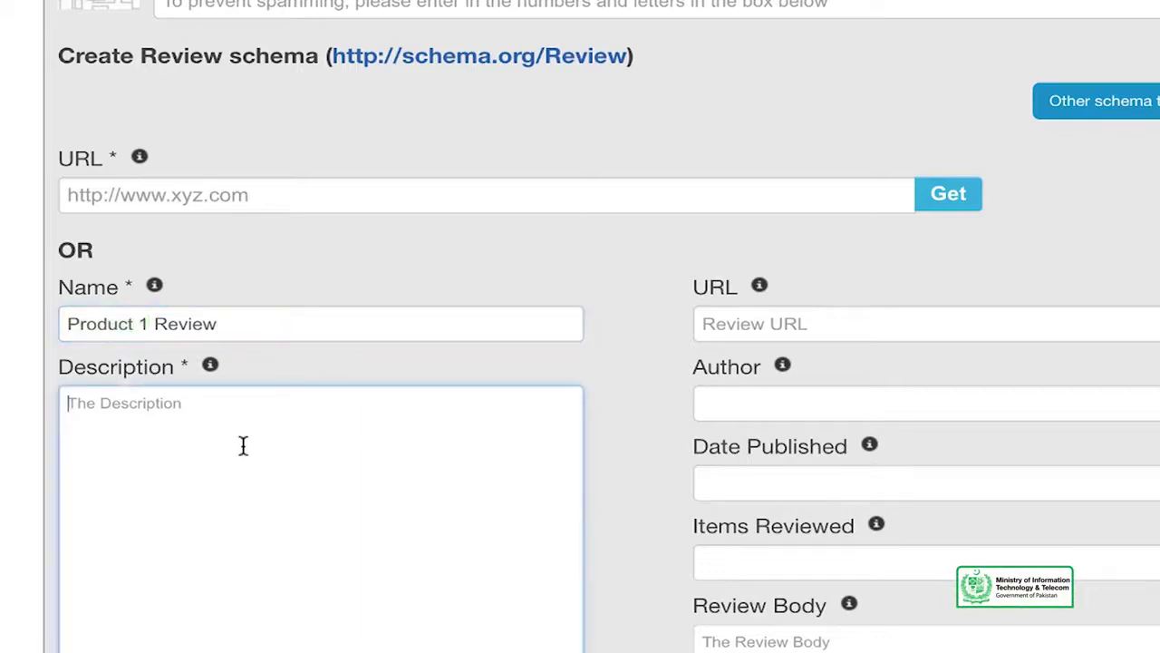
- Type the review description and set the URL to google.com
{"action": "type", "text": "T"}
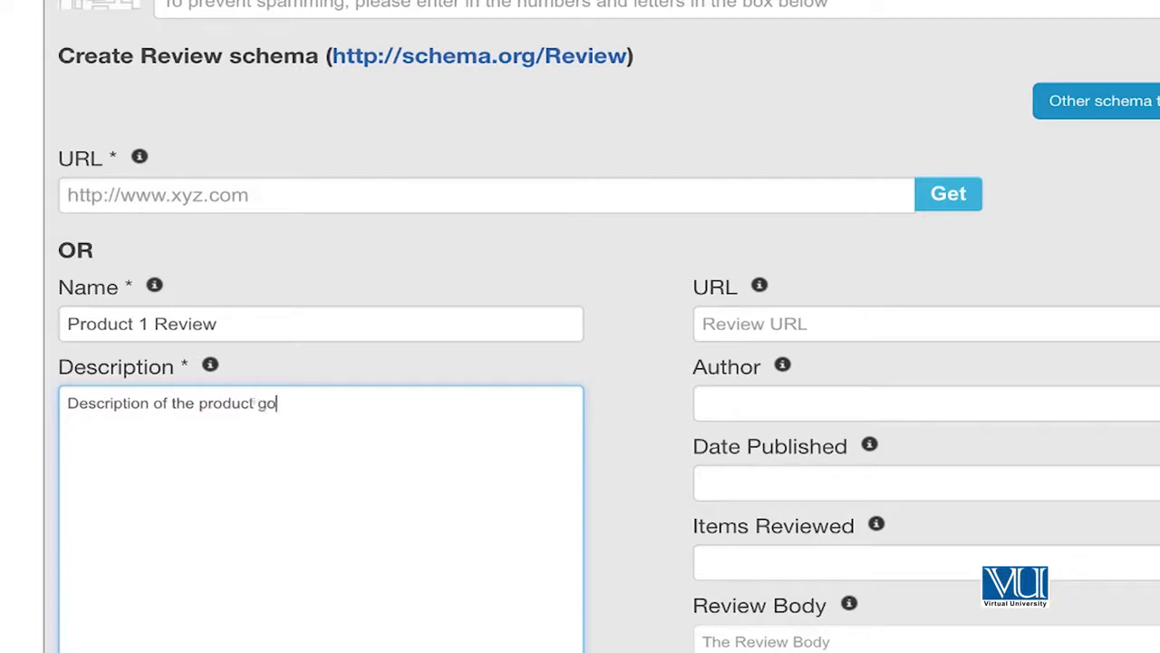
{"action": "scroll", "coordinate": [503, 617], "scroll_direction": "down", "scroll_amount": 1}
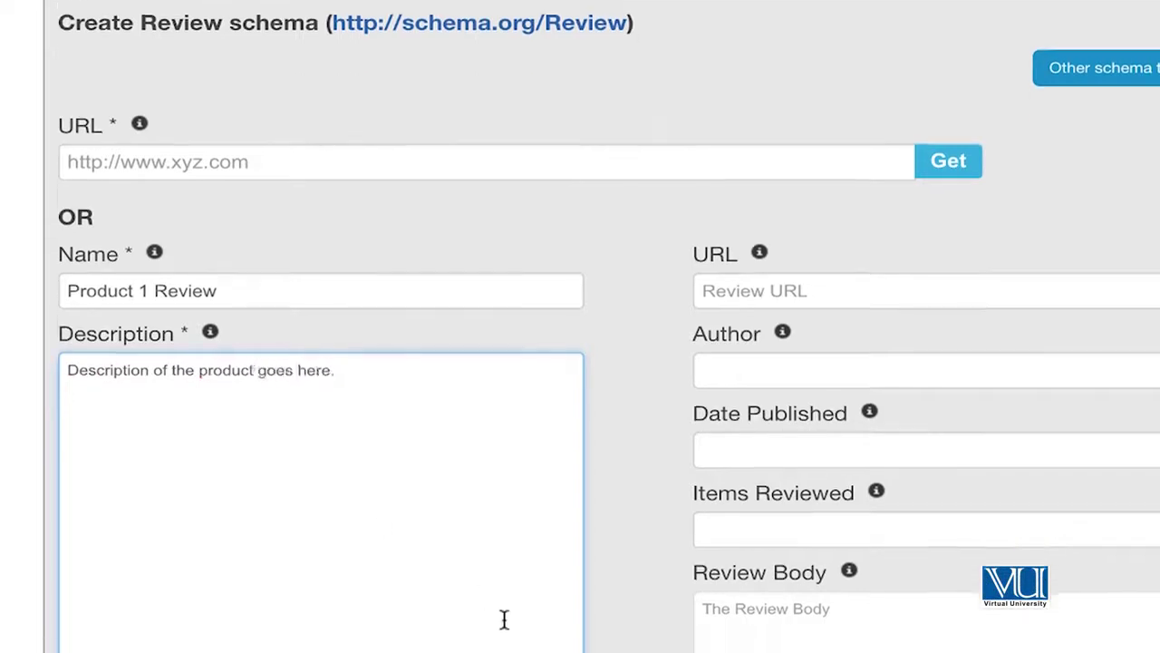
{"action": "scroll", "coordinate": [502, 616], "scroll_direction": "down", "scroll_amount": 4}
{"action": "scroll", "coordinate": [506, 628], "scroll_direction": "up", "scroll_amount": 4}
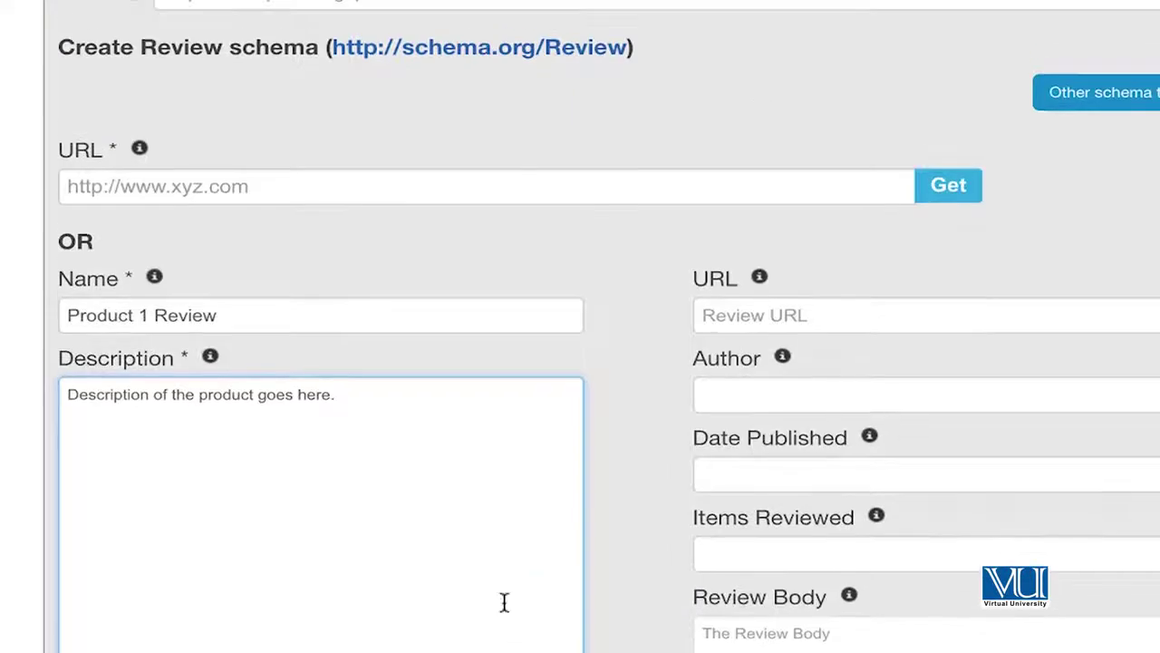
{"action": "left_click", "coordinate": [734, 274]}
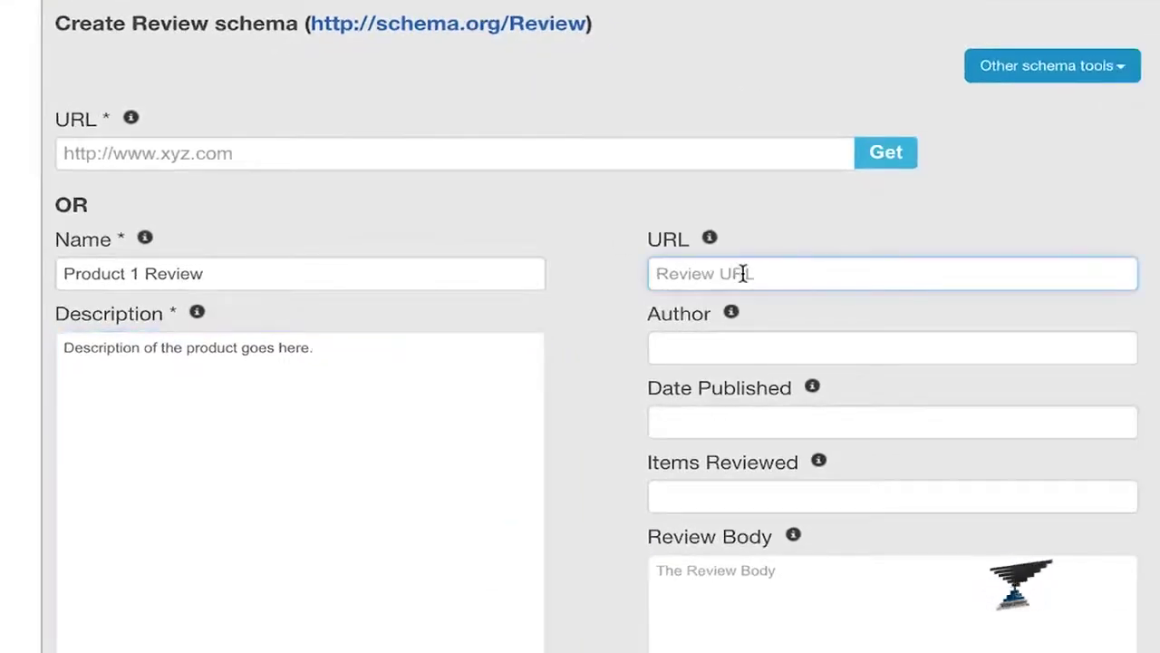
{"action": "type", "text": "google.com"}
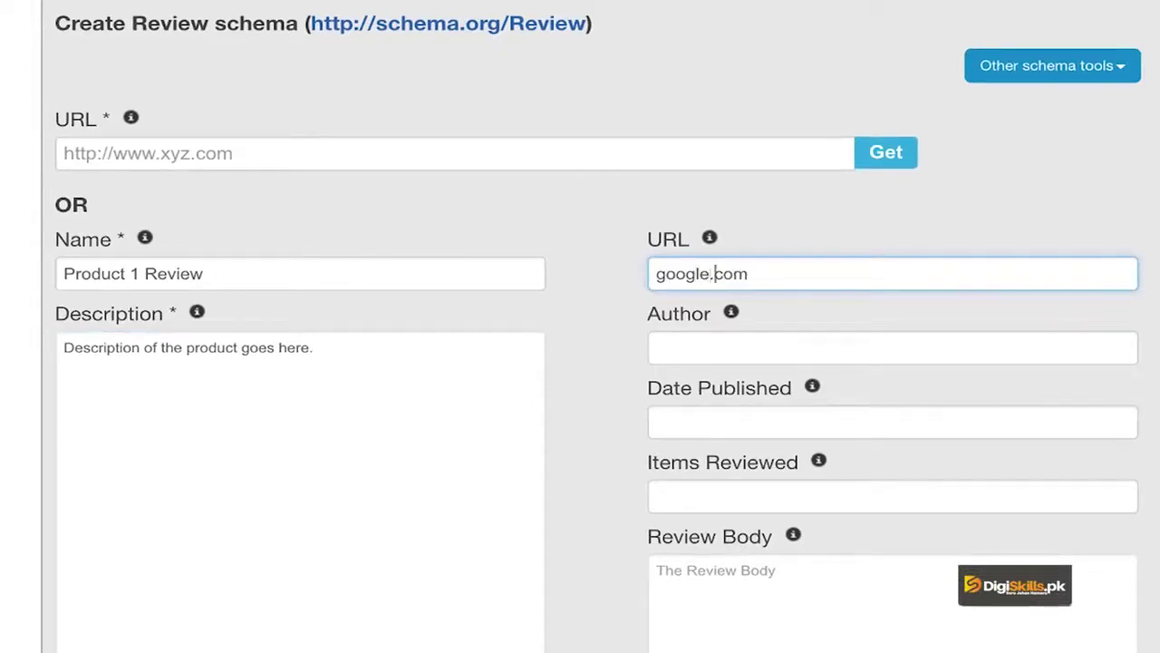
- Fill in the author name and bring up the Date Published datepicker
{"action": "left_click", "coordinate": [811, 341]}
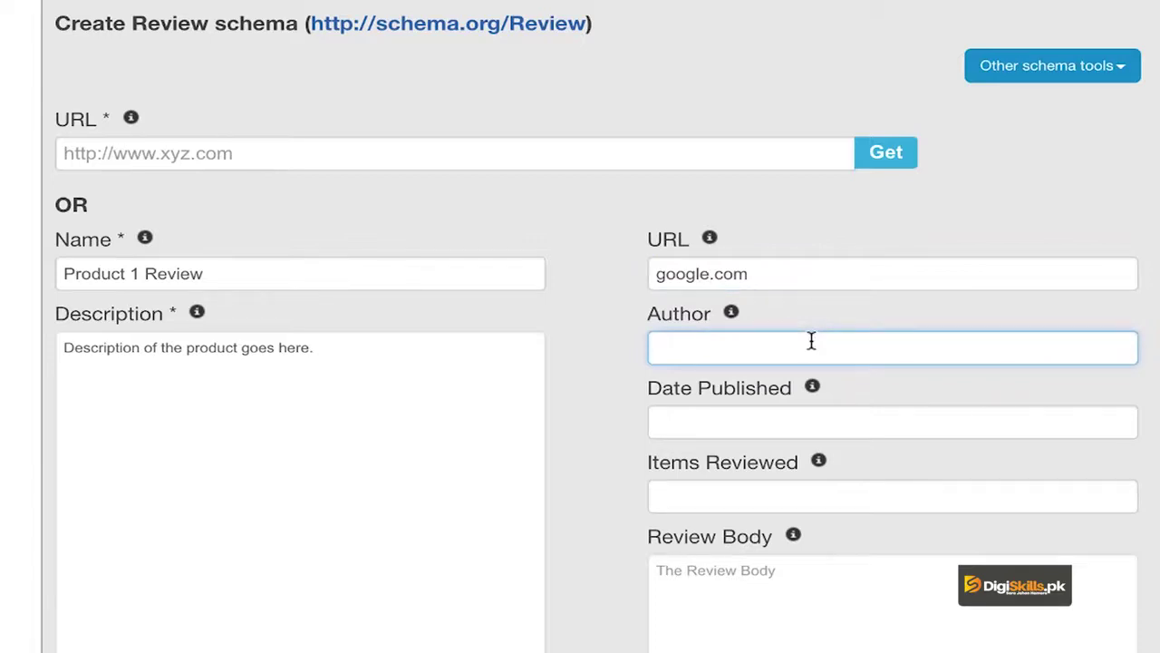
{"action": "type", "text": "Author"}
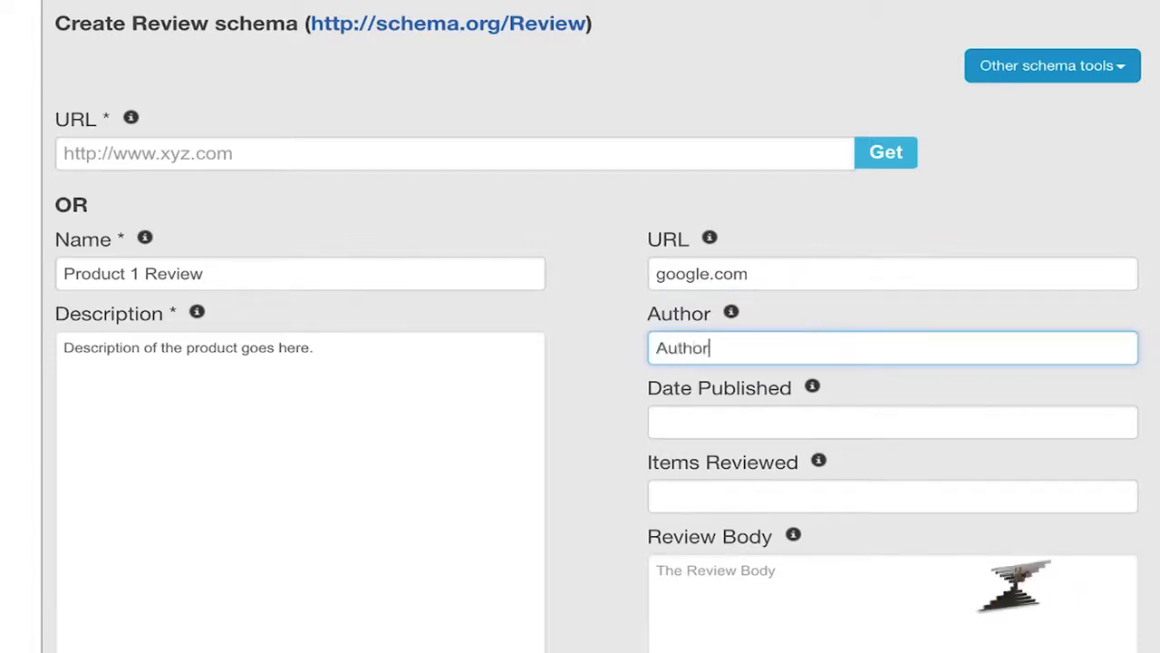
{"action": "key", "text": "BackSpace"}
{"action": "key", "text": "BackSpace"}
{"action": "key", "text": "BackSpace"}
{"action": "key", "text": "BackSpace"}
{"action": "type", "text": "Usman Latif"}
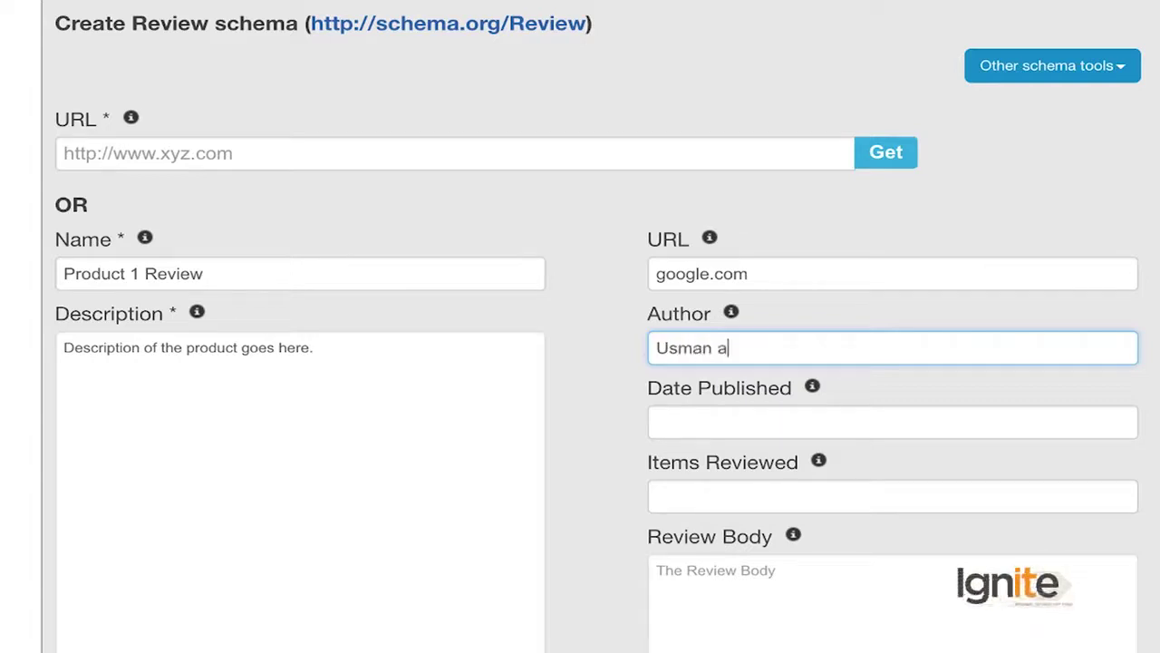
{"action": "left_click", "coordinate": [786, 419]}
{"action": "scroll", "coordinate": [781, 426], "scroll_direction": "down", "scroll_amount": 3}
- Set the publish date to 12/19/2018 and move down to the Rating field
{"action": "left_click", "coordinate": [777, 449]}
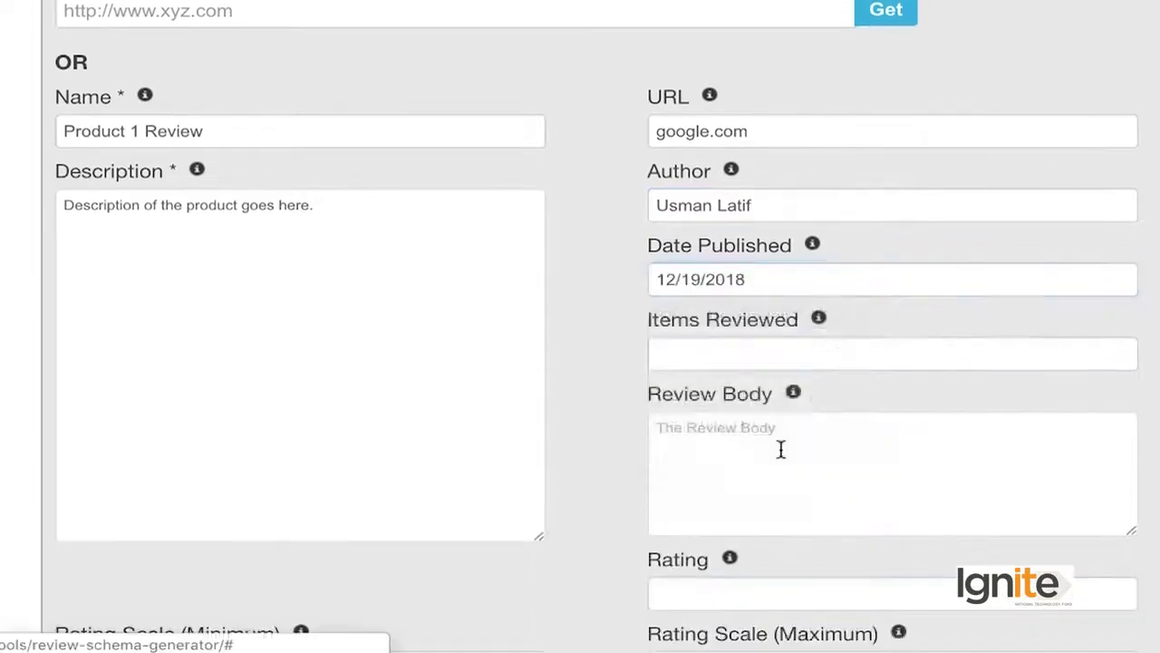
{"action": "left_click", "coordinate": [731, 358]}
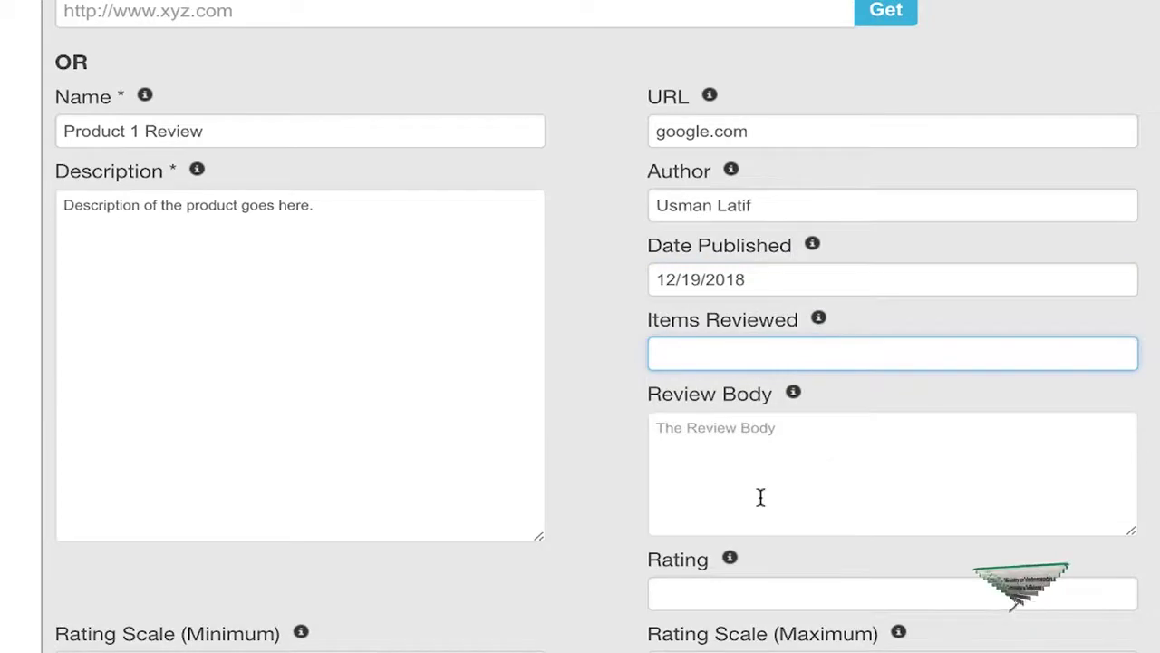
{"action": "scroll", "coordinate": [760, 496], "scroll_direction": "down", "scroll_amount": 2}
{"action": "left_click", "coordinate": [774, 293]}
{"action": "left_click", "coordinate": [780, 419]}
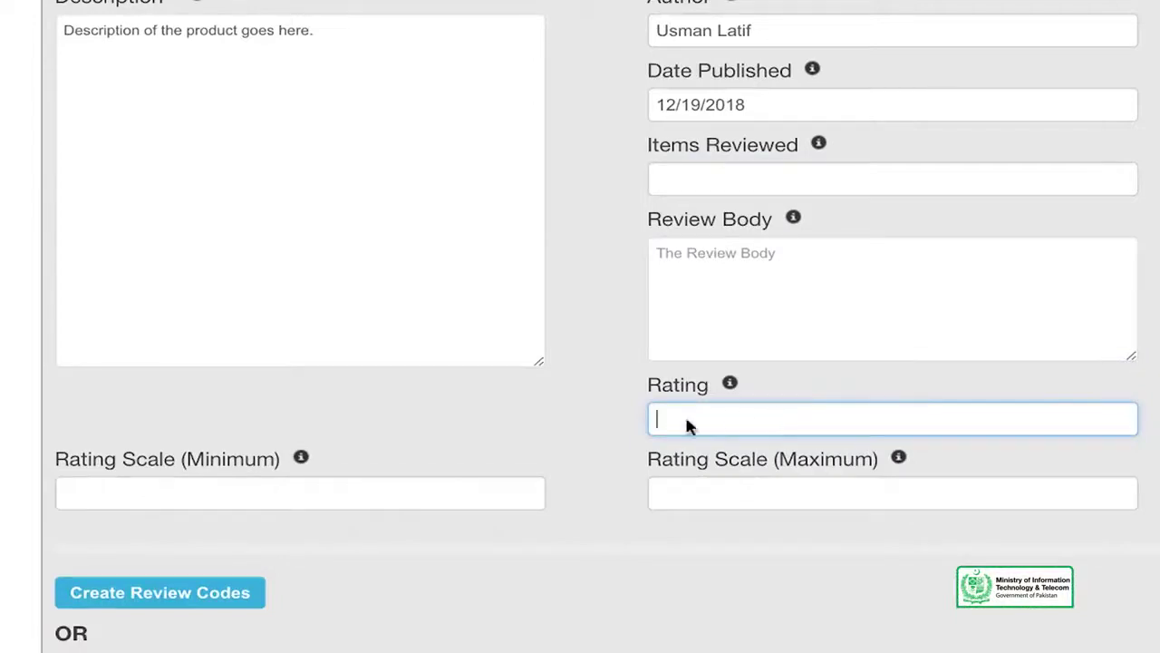
- Enter a rating scale of 0 to 10 with a rating of 8
{"action": "left_click", "coordinate": [512, 497]}
{"action": "type", "text": "0"}
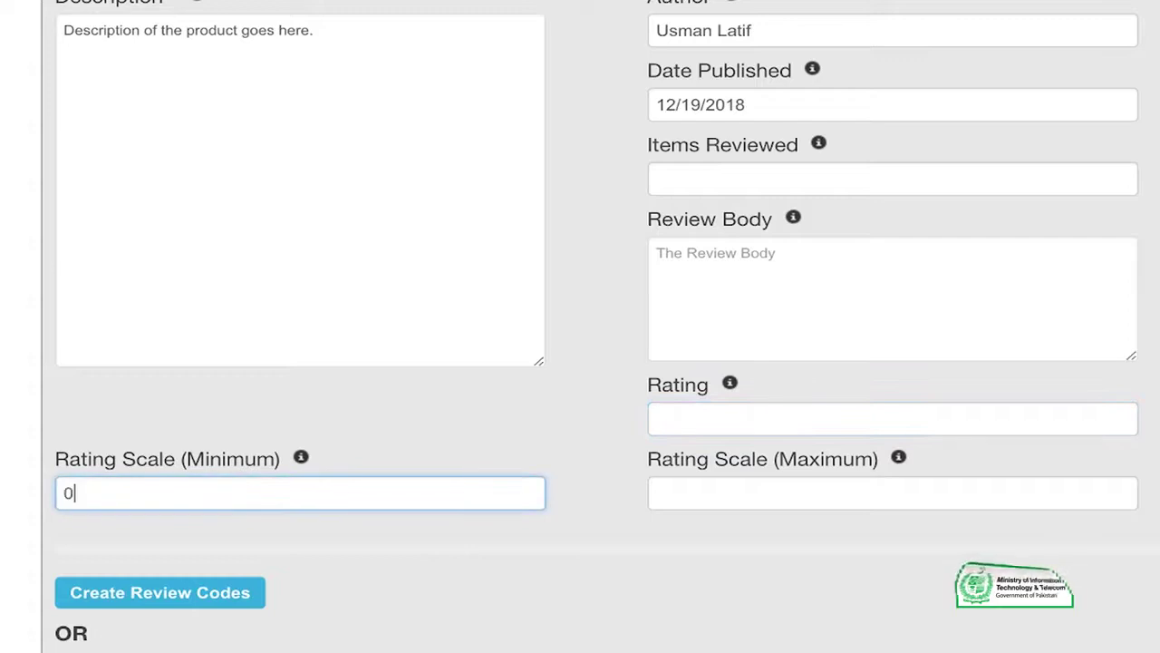
{"action": "left_click", "coordinate": [749, 497]}
{"action": "left_click", "coordinate": [784, 424]}
{"action": "type", "text": "8"}
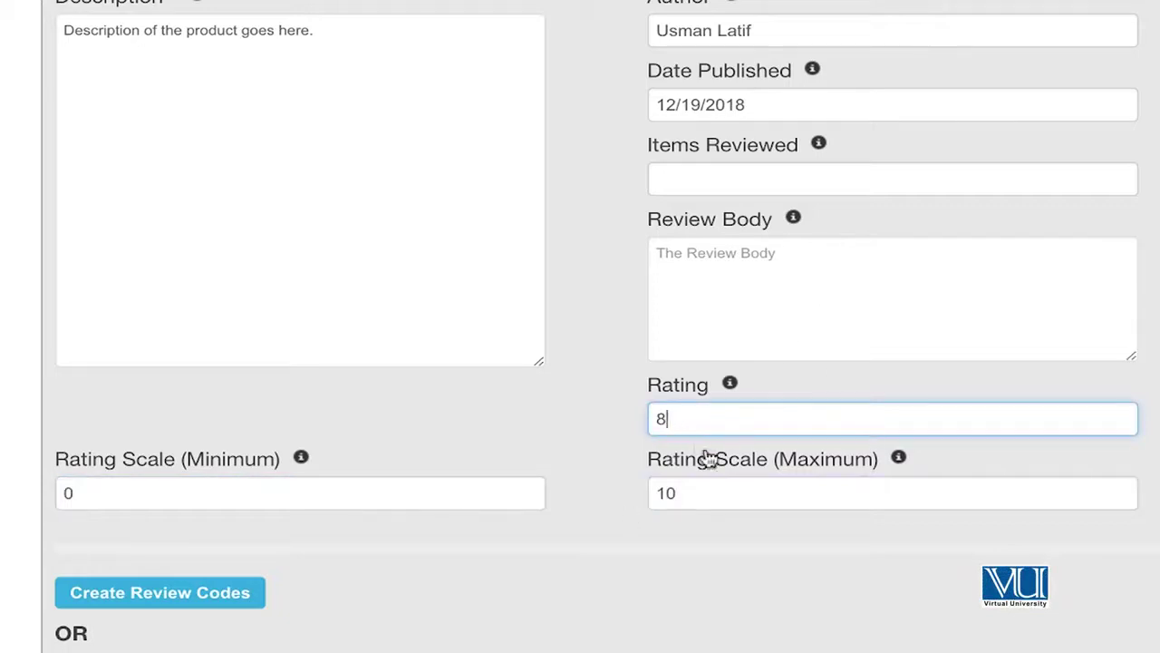
{"action": "scroll", "coordinate": [707, 460], "scroll_direction": "down", "scroll_amount": 1}
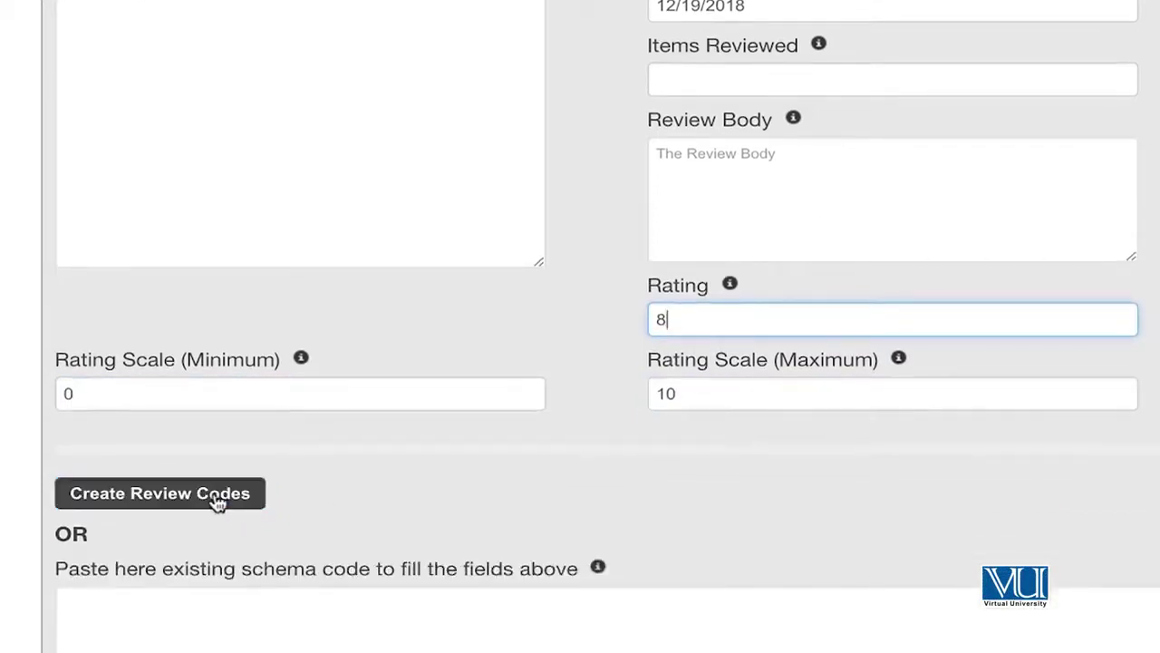
- Generate and select the review markup, then choose Code Snippet in Google's testing tool
{"action": "left_click", "coordinate": [217, 502]}
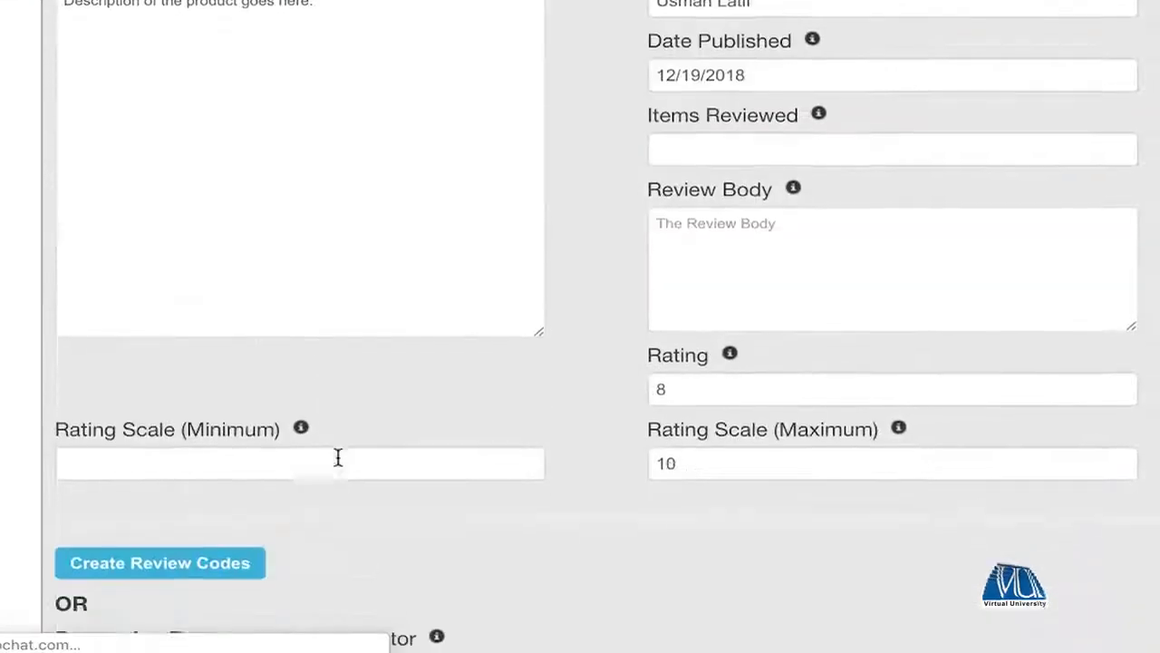
{"action": "scroll", "coordinate": [337, 458], "scroll_direction": "down", "scroll_amount": 5}
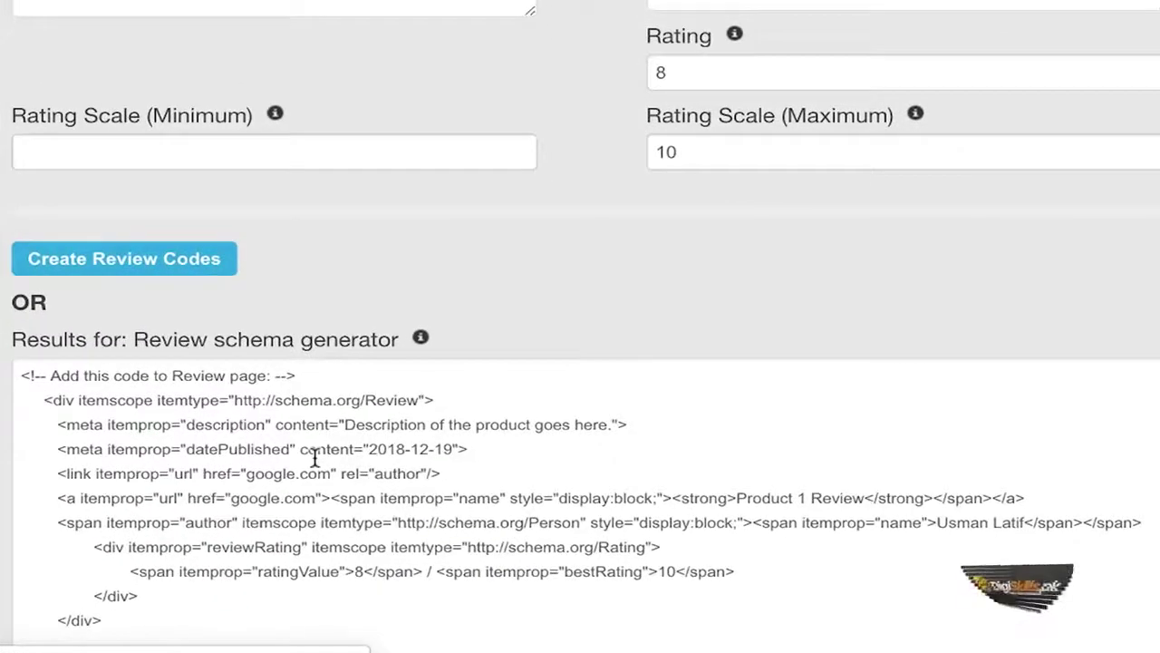
{"action": "left_click", "coordinate": [315, 459]}
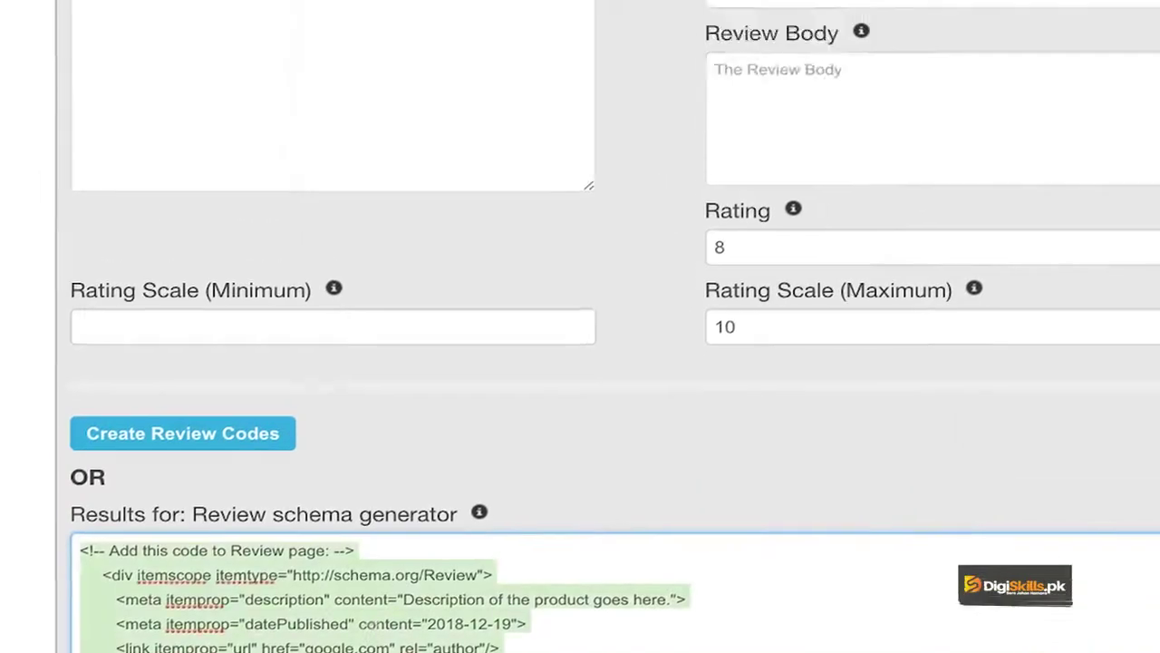
{"action": "left_click", "coordinate": [232, 30]}
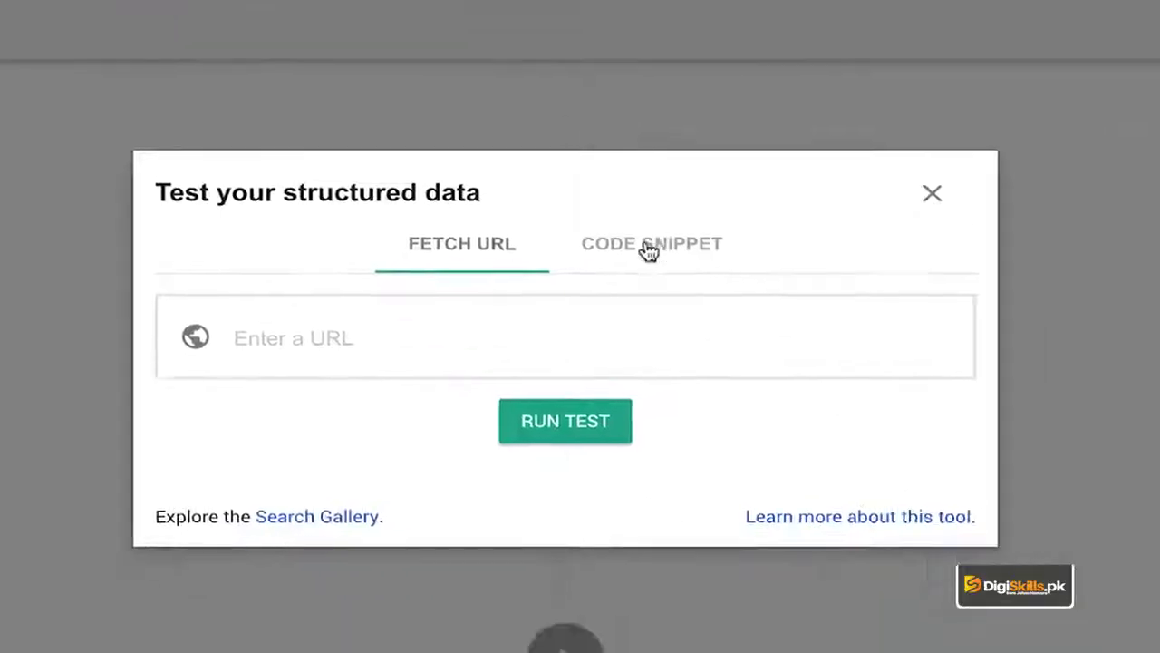
{"action": "left_click", "coordinate": [649, 250]}
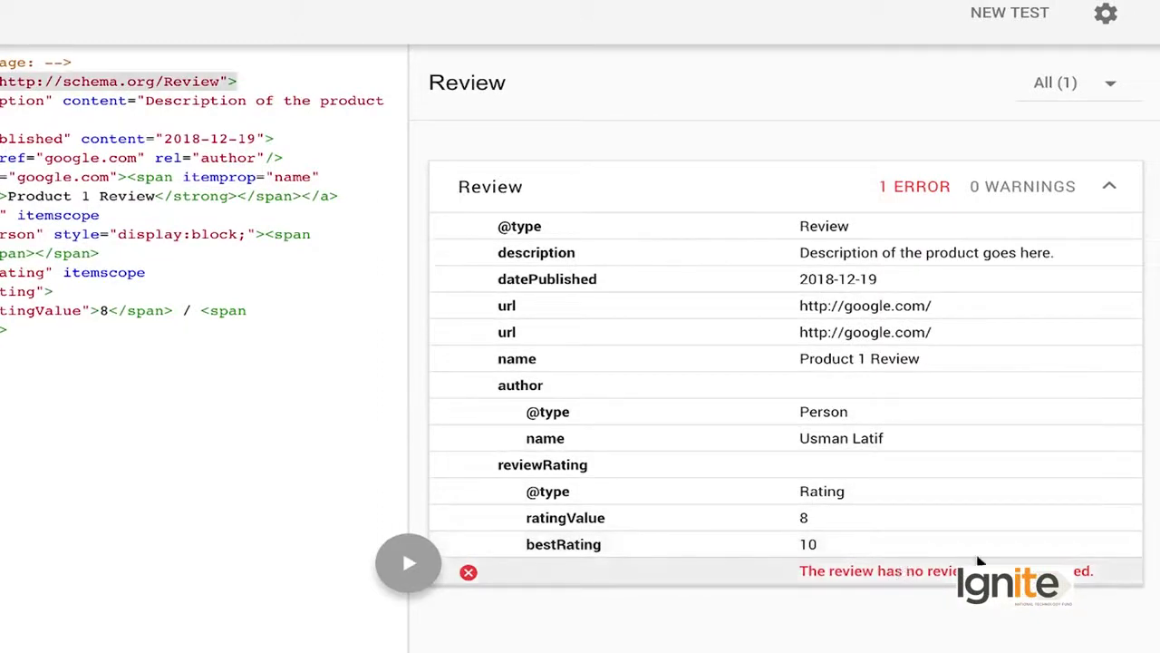
- Back in the review form, check the empty Items Reviewed and Review Body fields
{"action": "left_click", "coordinate": [385, 29]}
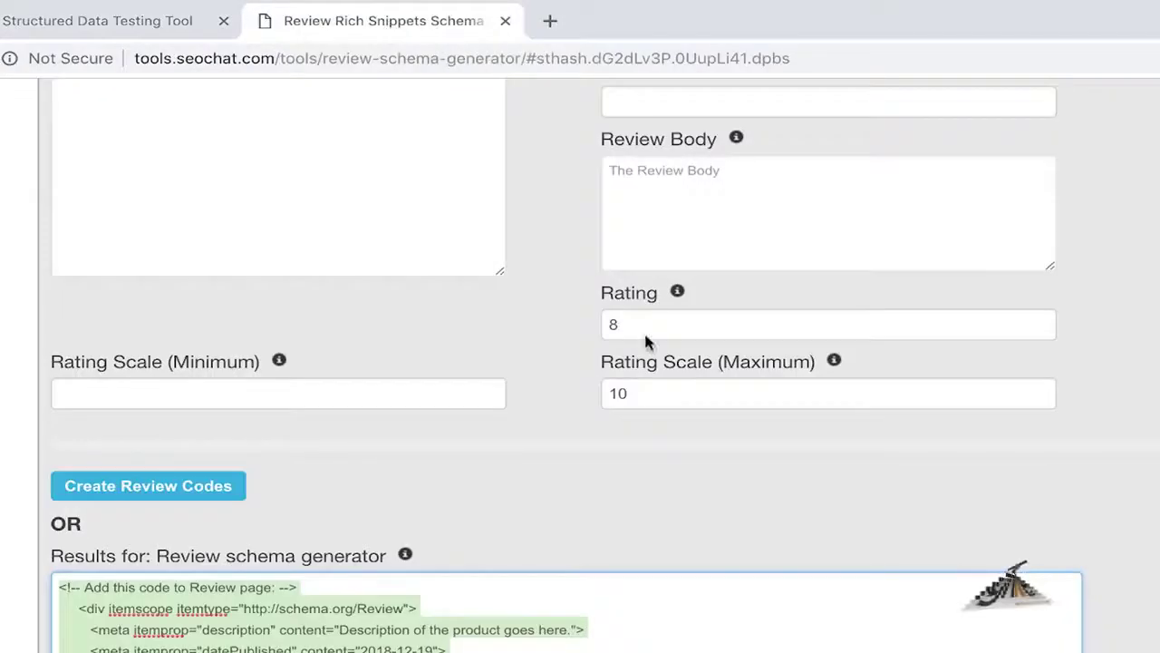
{"action": "scroll", "coordinate": [645, 341], "scroll_direction": "up", "scroll_amount": 3}
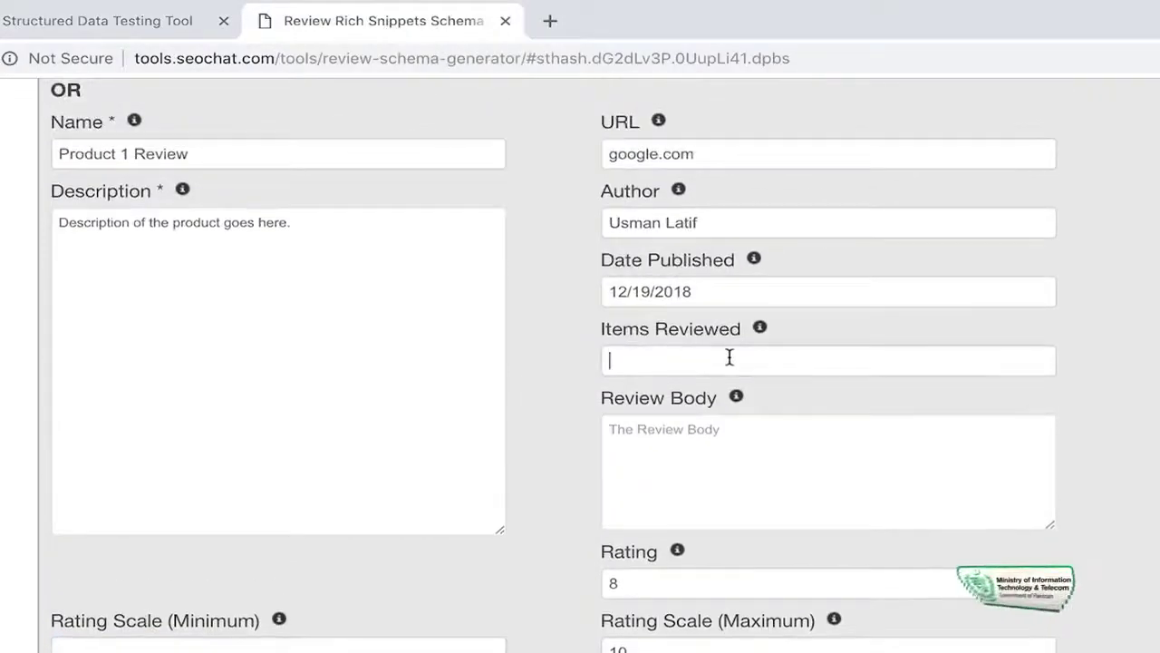
{"action": "scroll", "coordinate": [730, 357], "scroll_direction": "up", "scroll_amount": 2}
{"action": "scroll", "coordinate": [715, 329], "scroll_direction": "down", "scroll_amount": 3}
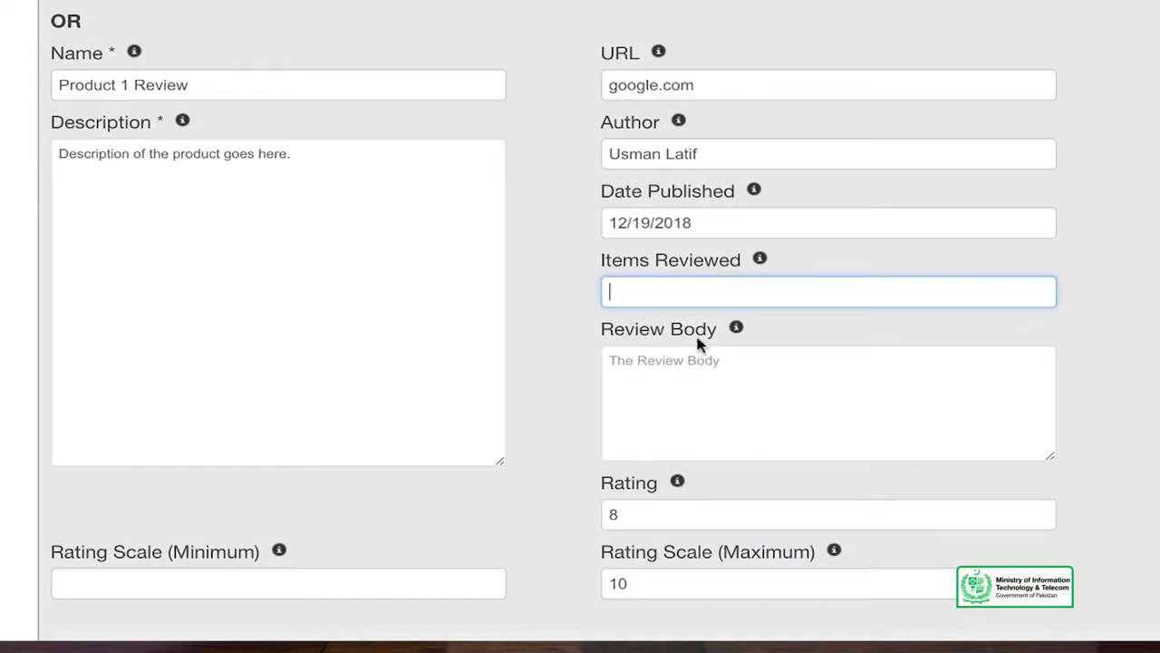
{"action": "left_click", "coordinate": [687, 397]}
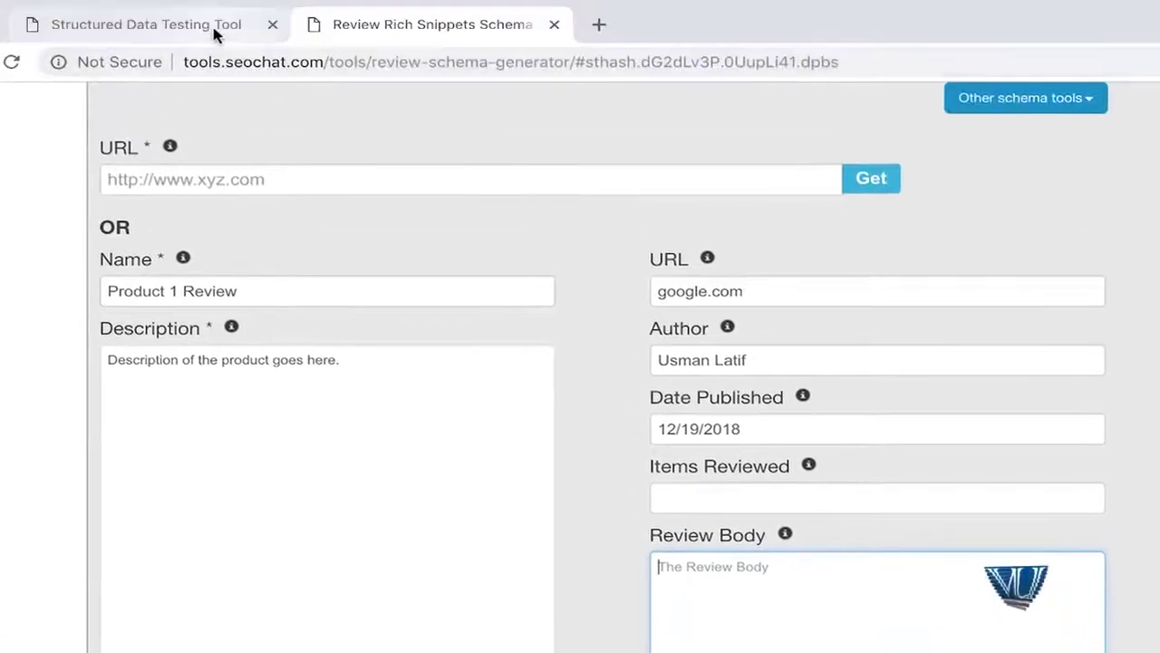
- Recheck the testing tool's one error, then return to the review form
{"action": "left_click", "coordinate": [212, 31]}
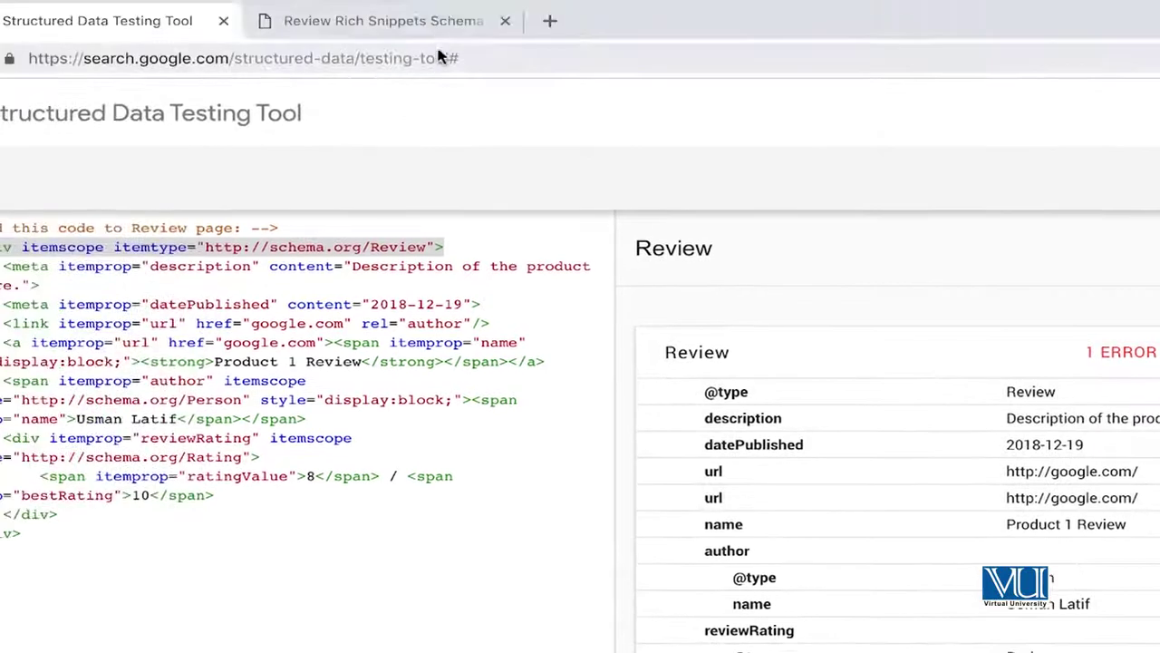
{"action": "left_click", "coordinate": [431, 28]}
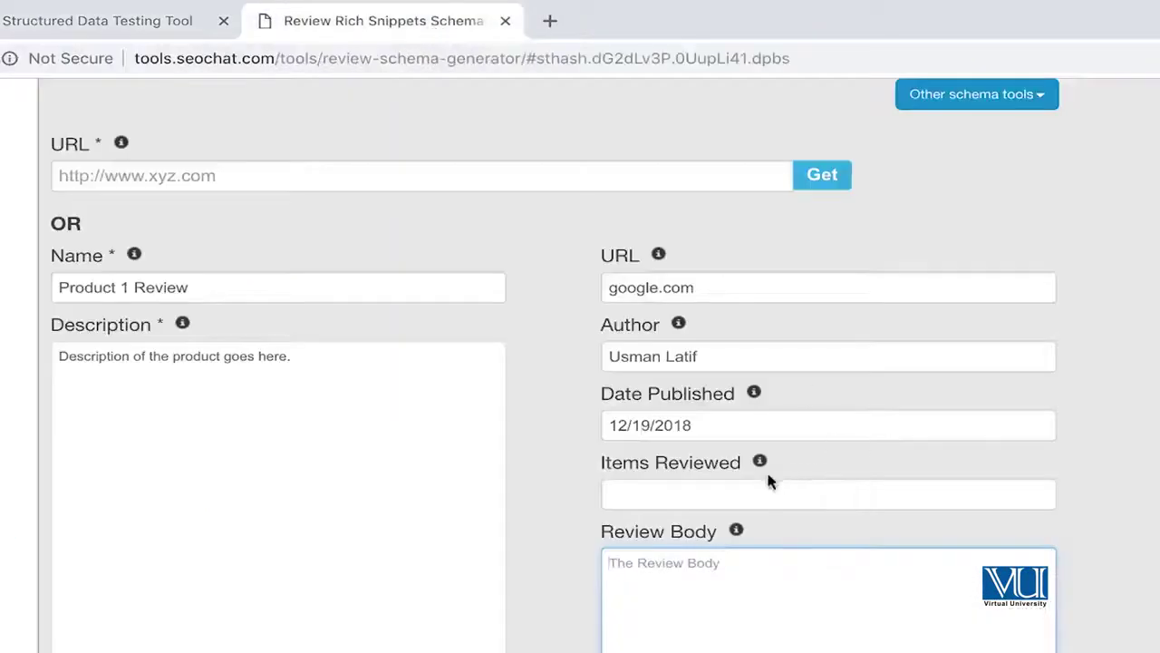
{"action": "scroll", "coordinate": [768, 481], "scroll_direction": "down", "scroll_amount": 2}
{"action": "scroll", "coordinate": [614, 440], "scroll_direction": "down", "scroll_amount": 2}
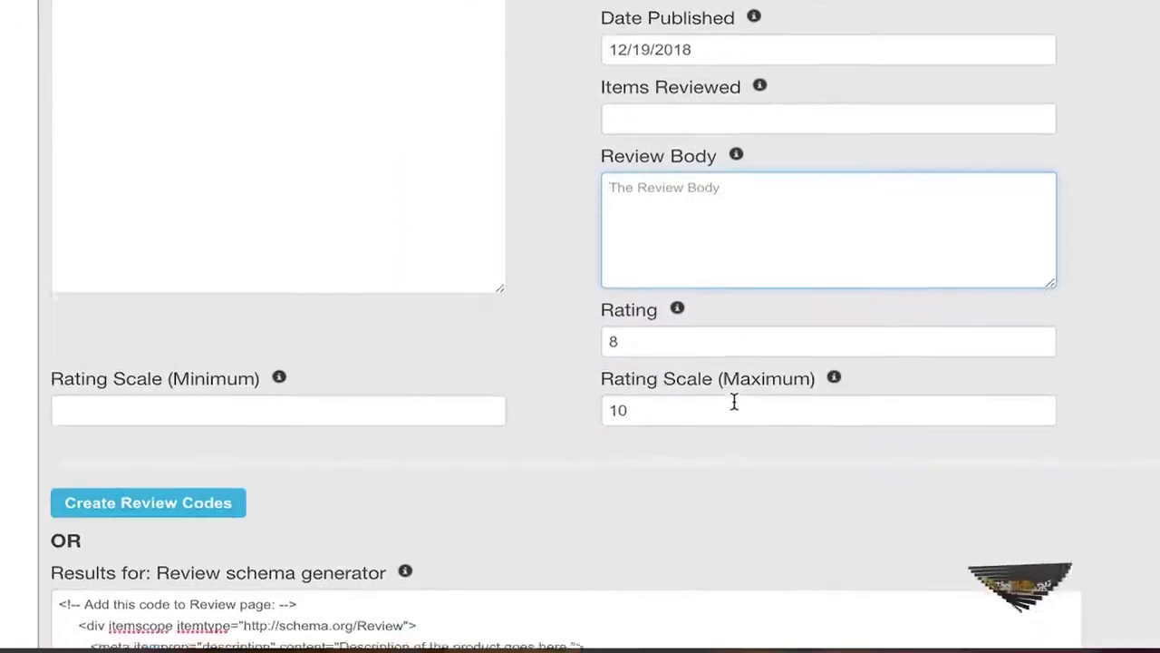
{"action": "scroll", "coordinate": [733, 401], "scroll_direction": "up", "scroll_amount": 4}
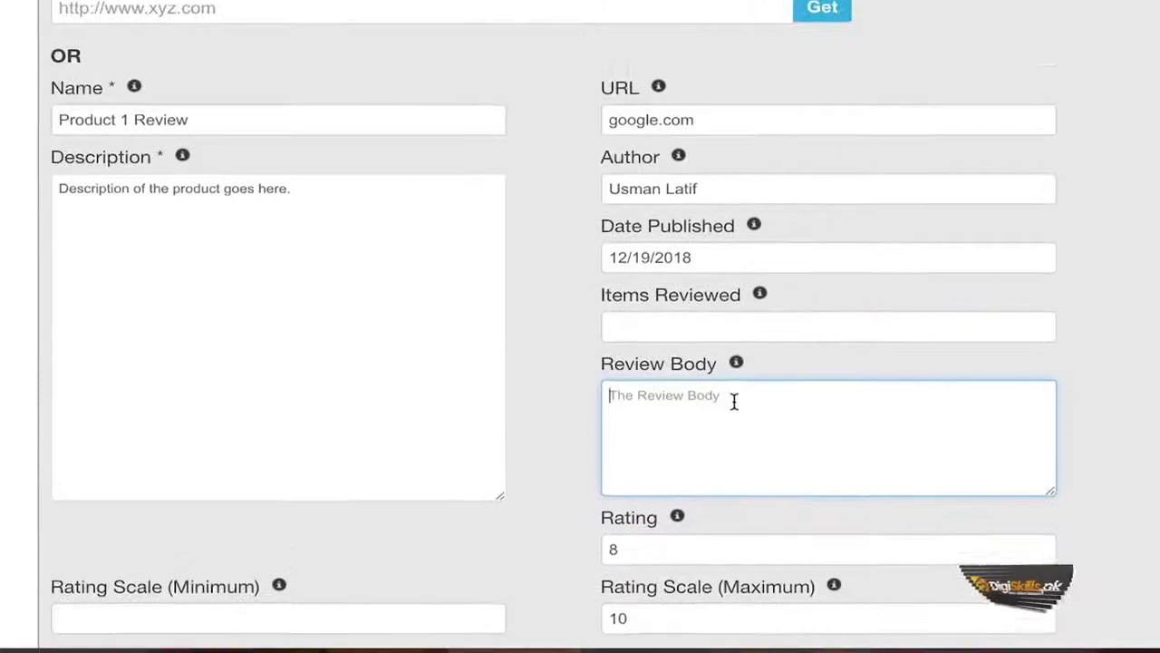